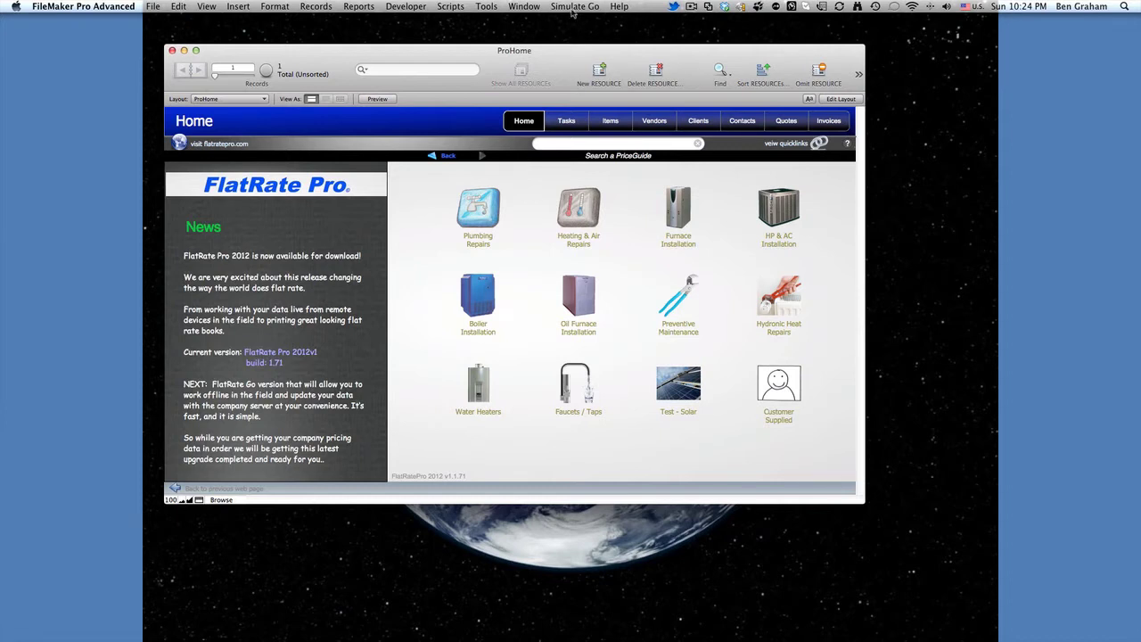
# Switch the FlatRate Pro home screen to the iPad simulation.
pyautogui.click(573, 7)
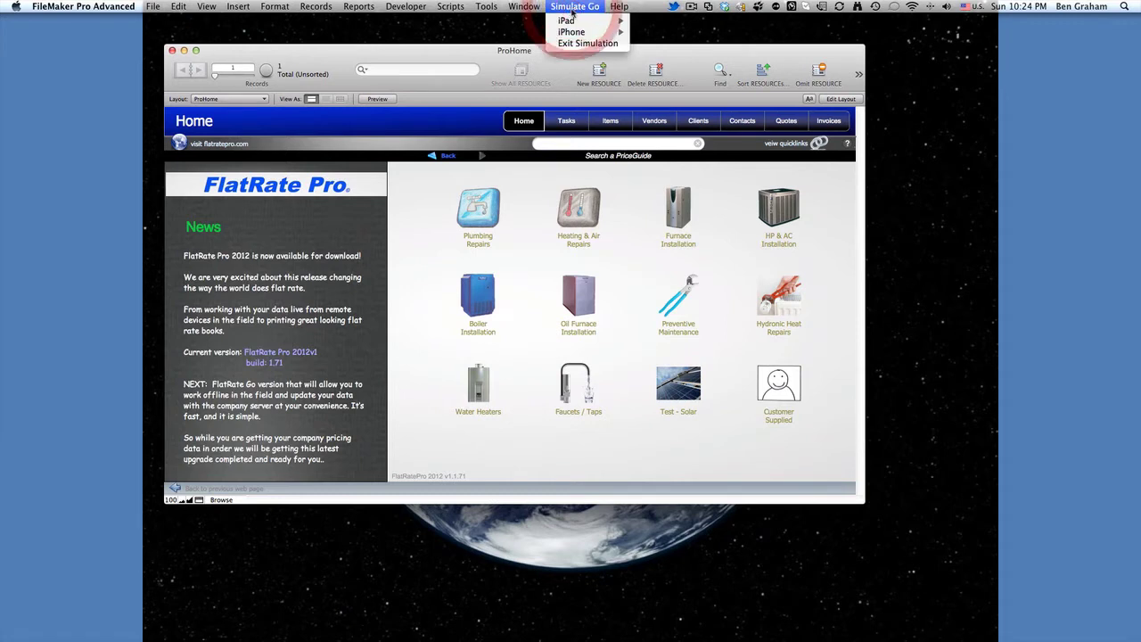
pyautogui.moveTo(569, 21)
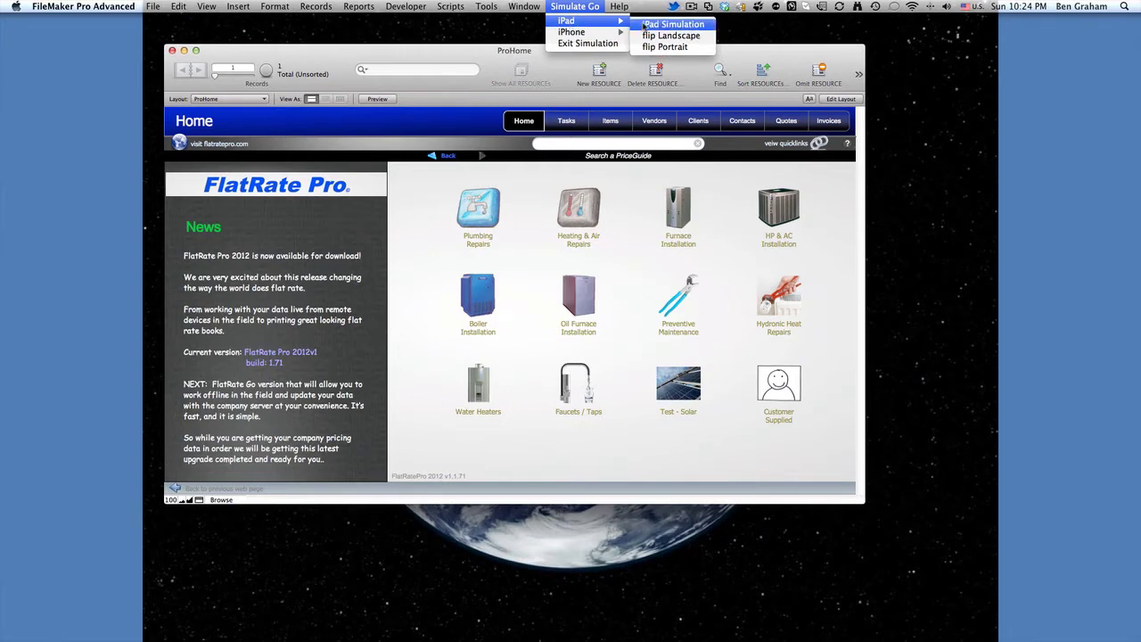
pyautogui.click(644, 25)
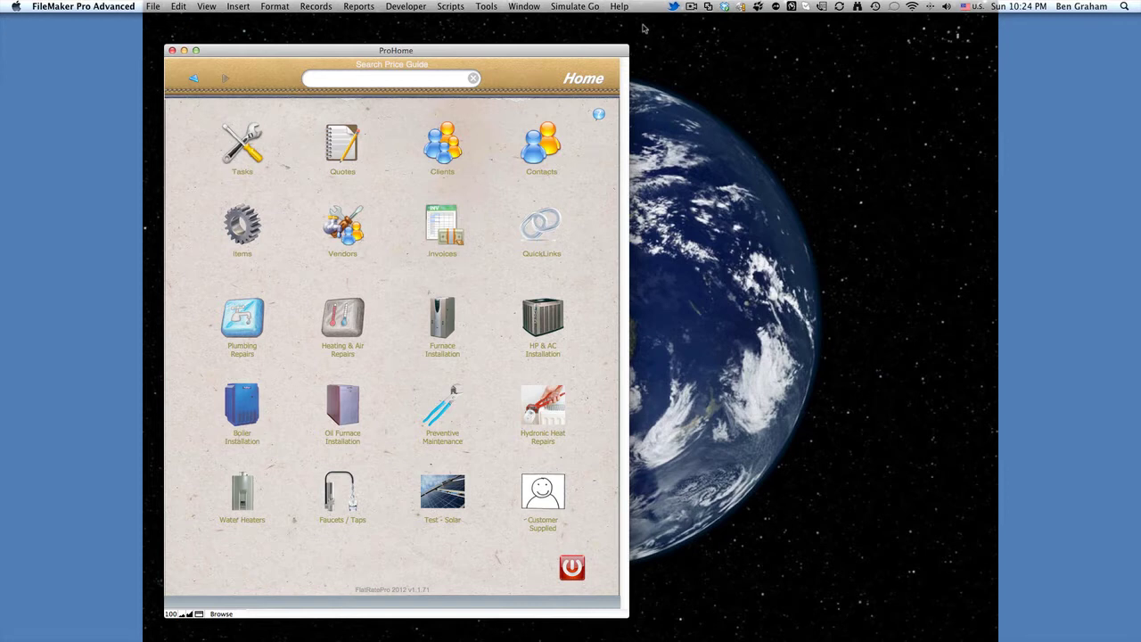
# Search the price guide for toilet tasks and add the 1.6 Gallon Elongated Bowl to the quote.
pyautogui.click(398, 80)
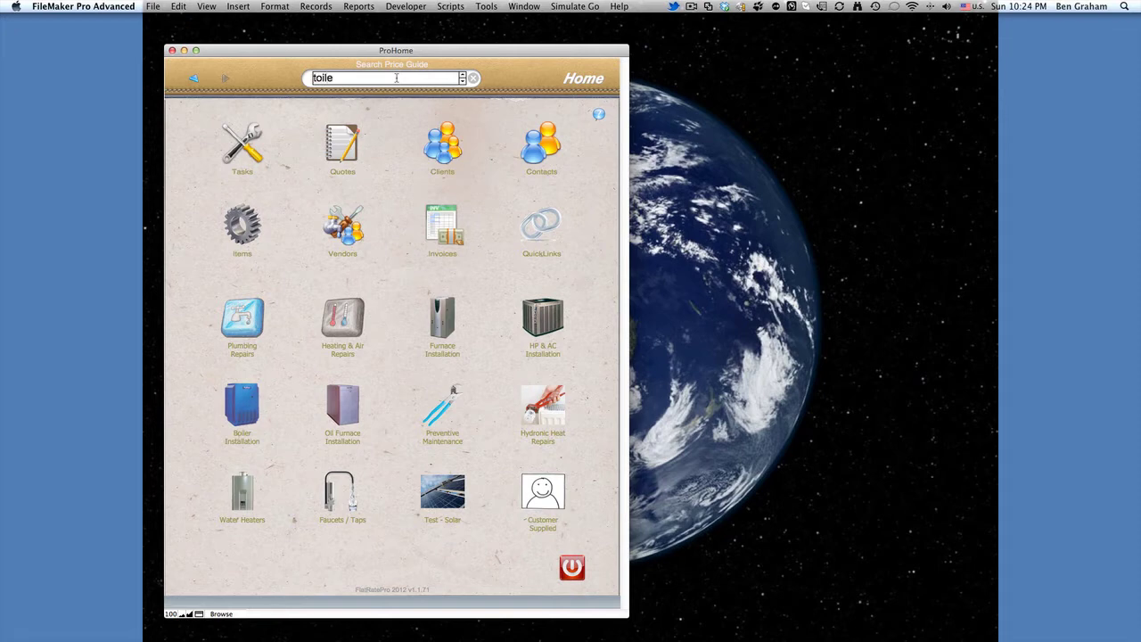
pyautogui.press('Return')
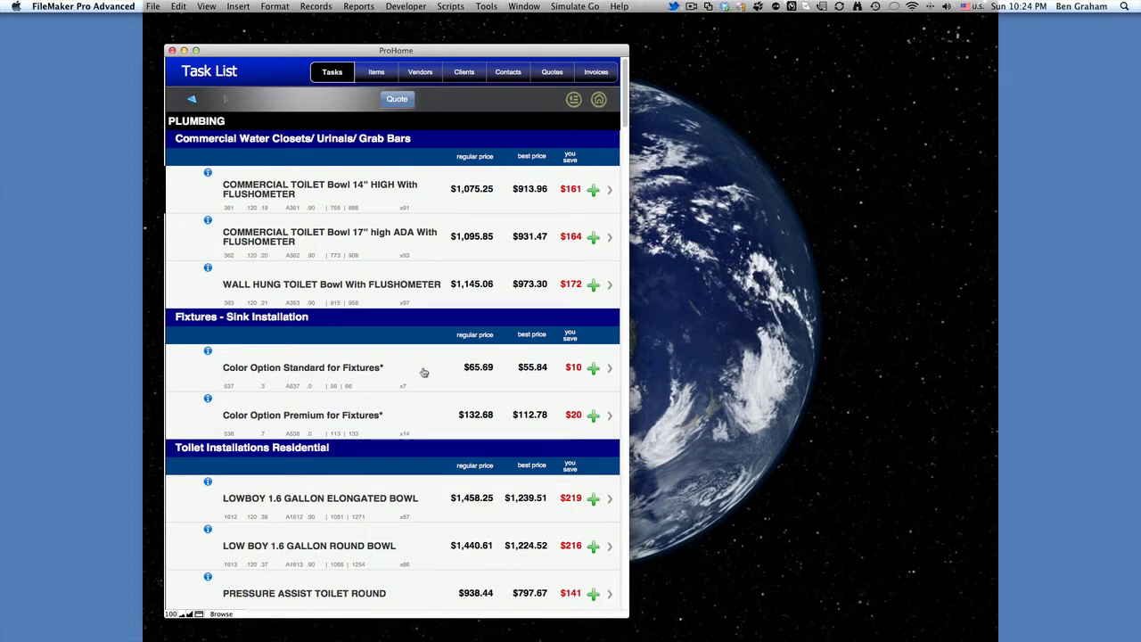
pyautogui.scroll(-2, 424, 372)
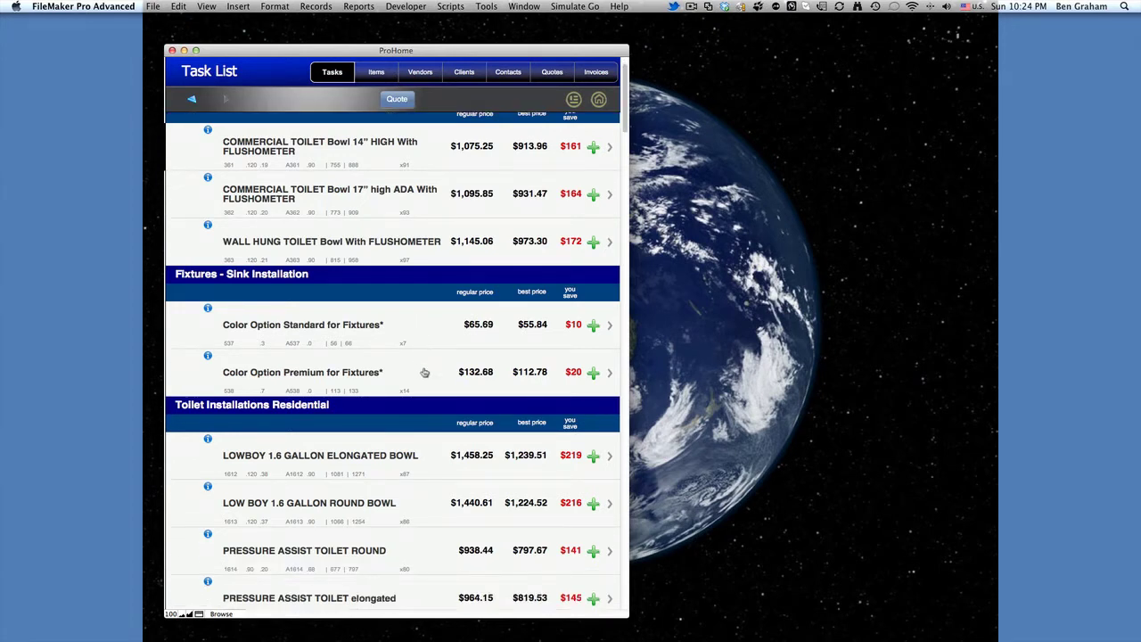
pyautogui.scroll(-2, 425, 372)
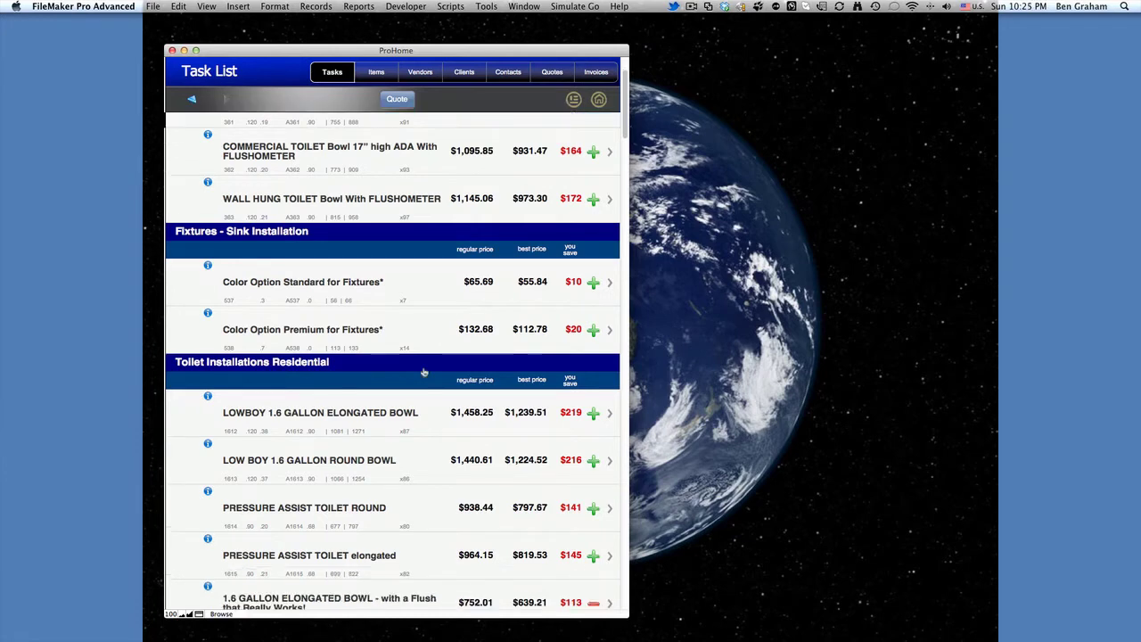
pyautogui.scroll(-5, 423, 371)
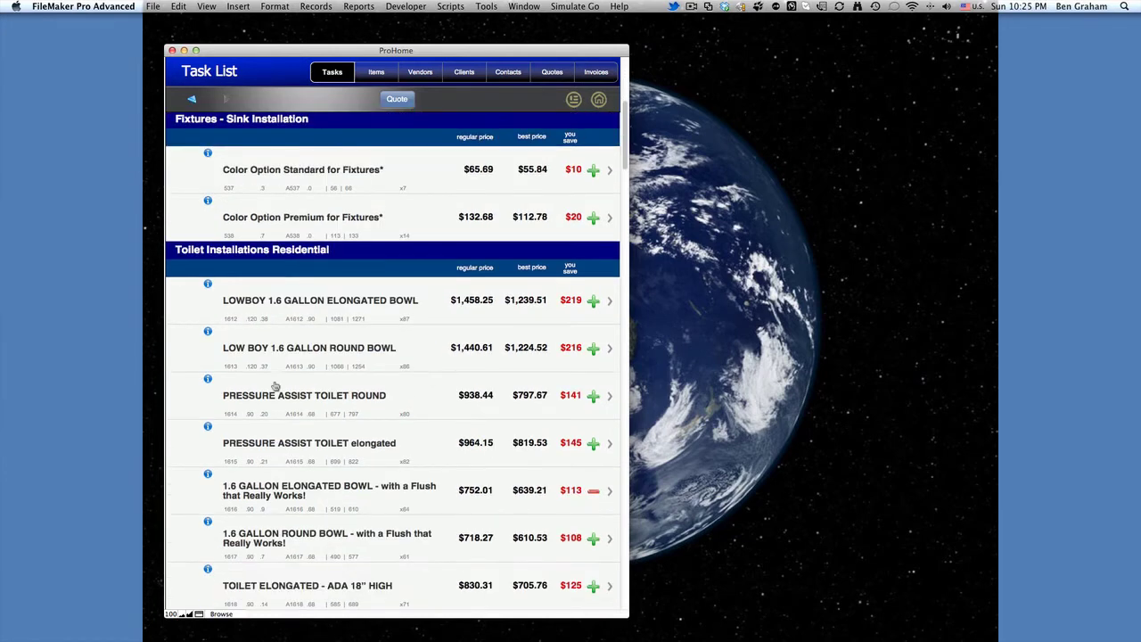
pyautogui.scroll(-2, 387, 464)
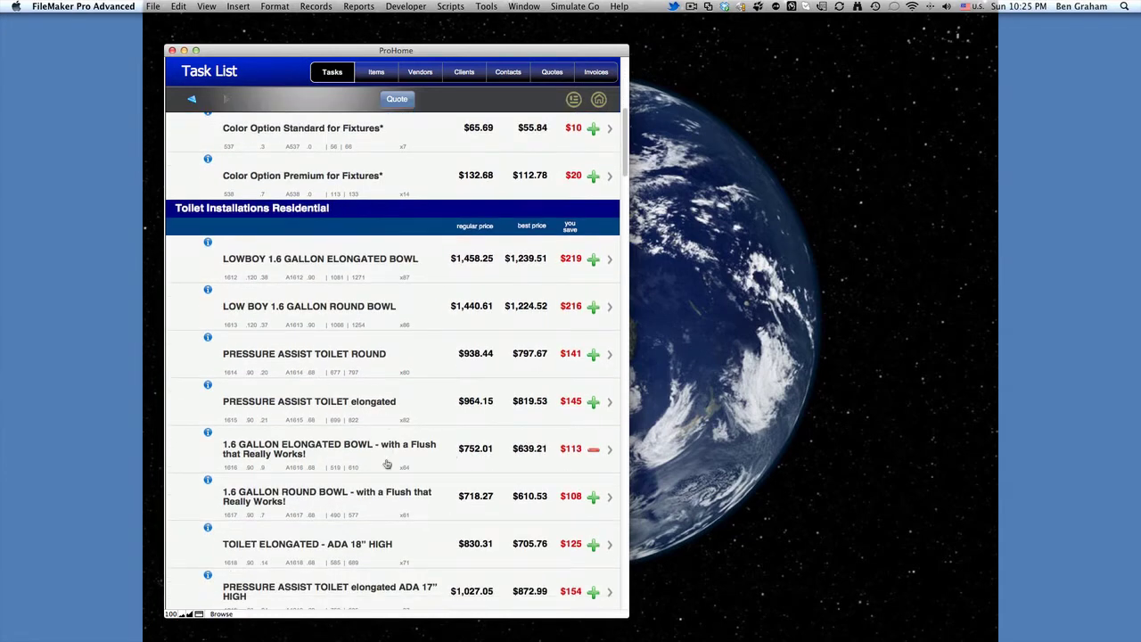
pyautogui.click(595, 452)
# Add the Water Level Control with float ball, rod, refill tube and flapper or flush ball, plus Reset Water Closet With Wax Rings.
pyautogui.scroll(-3, 597, 496)
pyautogui.scroll(-10, 598, 496)
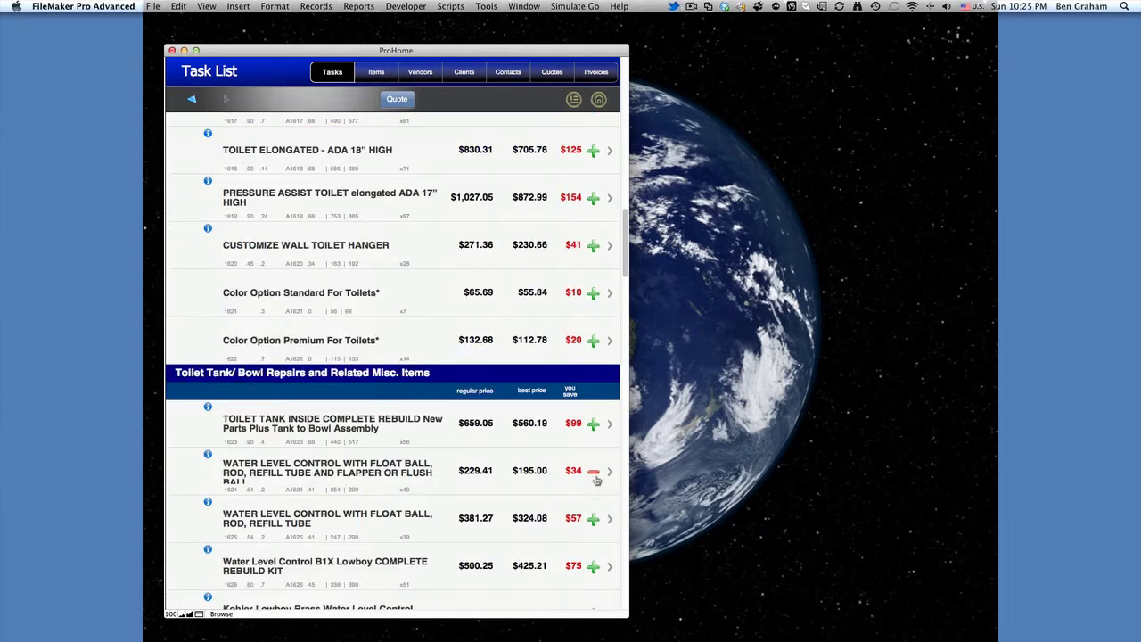
pyautogui.click(594, 472)
pyautogui.scroll(-4, 584, 457)
pyautogui.scroll(-4, 584, 457)
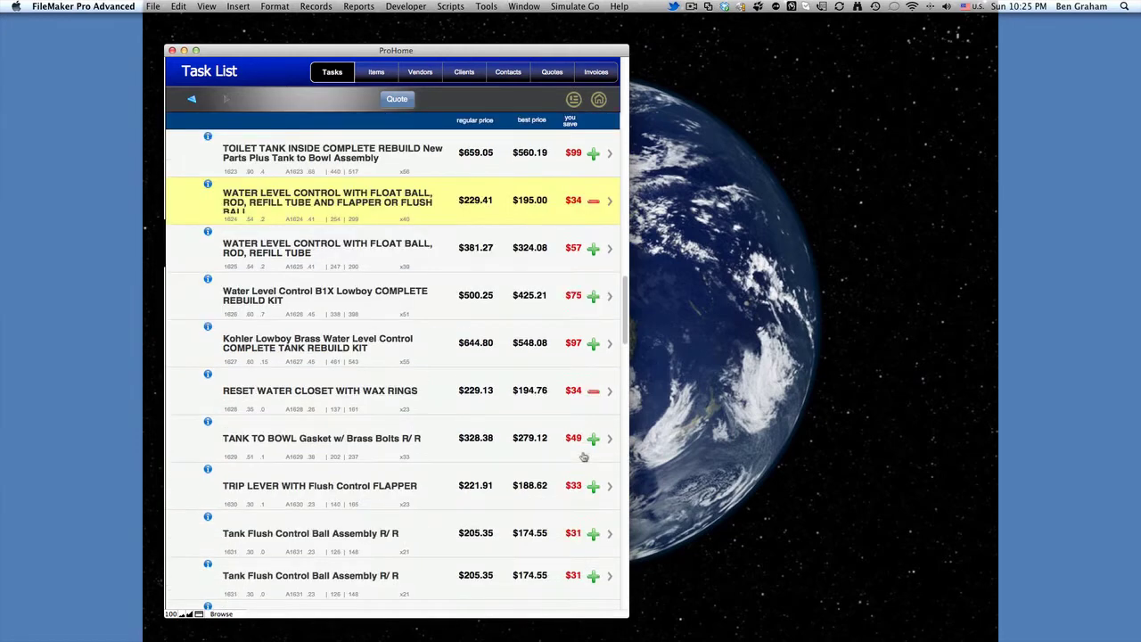
pyautogui.click(592, 362)
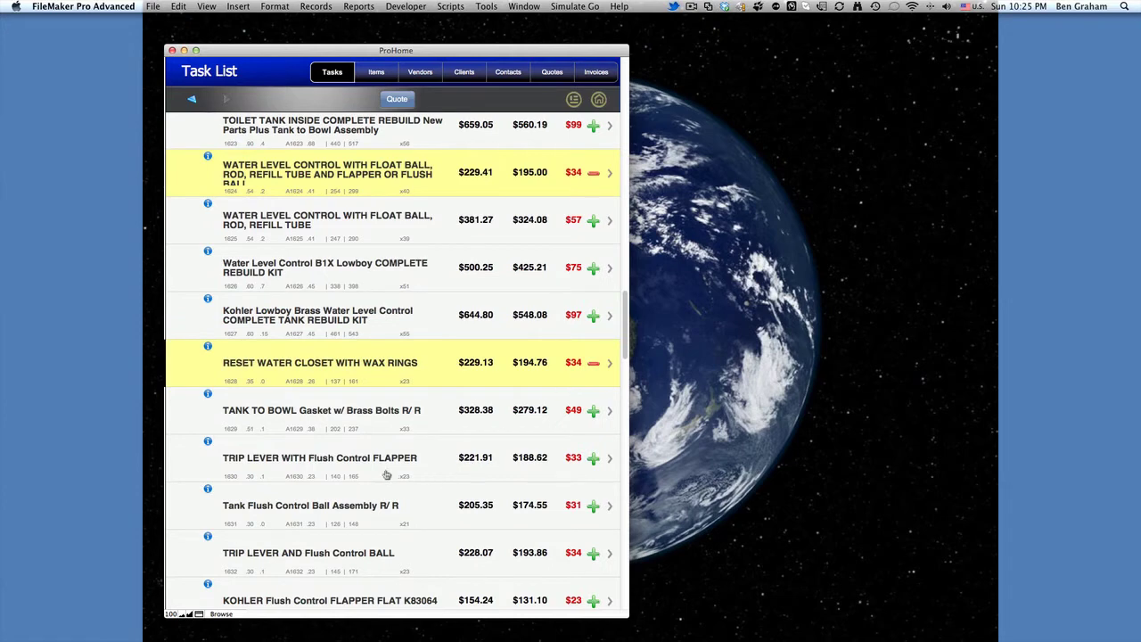
# Add Plumbing 1 Year Pre-paid P M from the Preventive Maintenance price list to the quote.
pyautogui.scroll(-4, 539, 506)
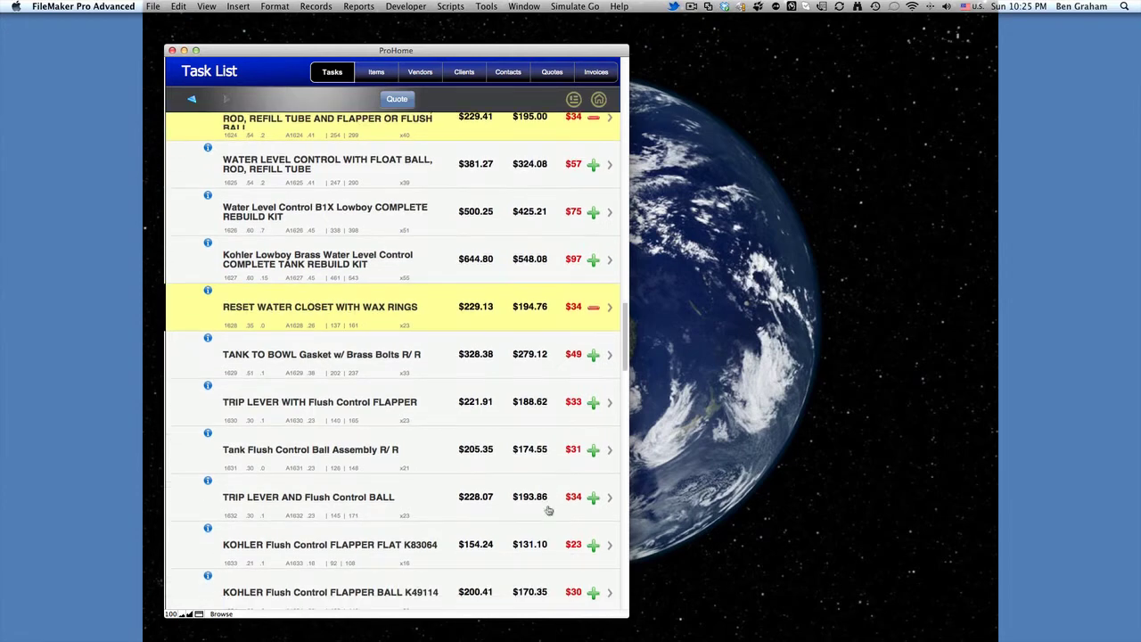
pyautogui.scroll(10, 548, 509)
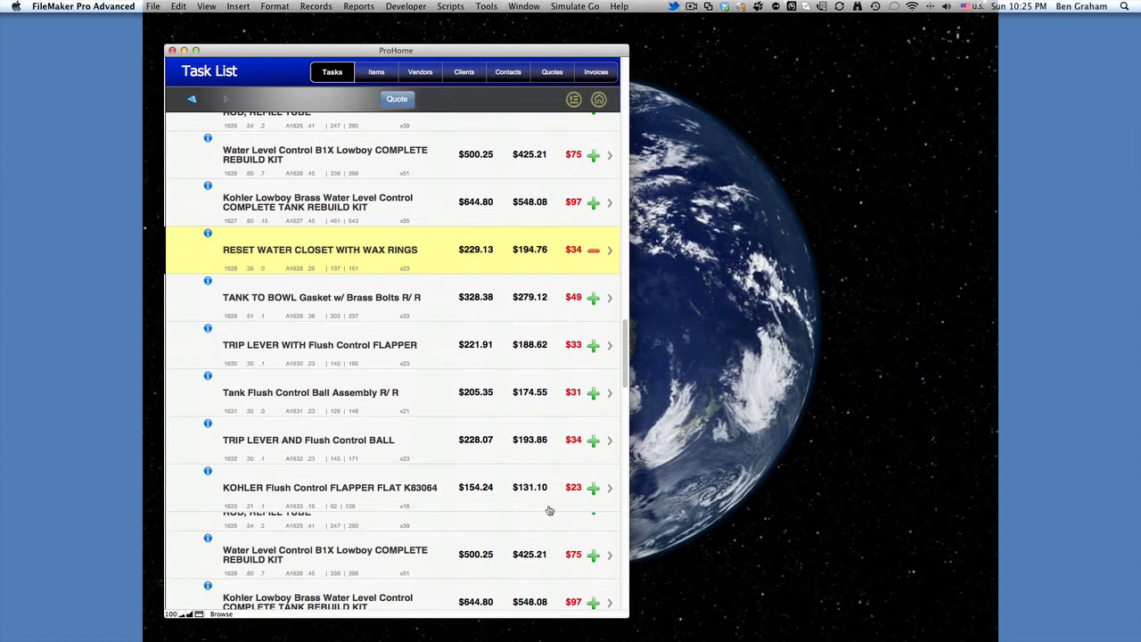
pyautogui.click(600, 100)
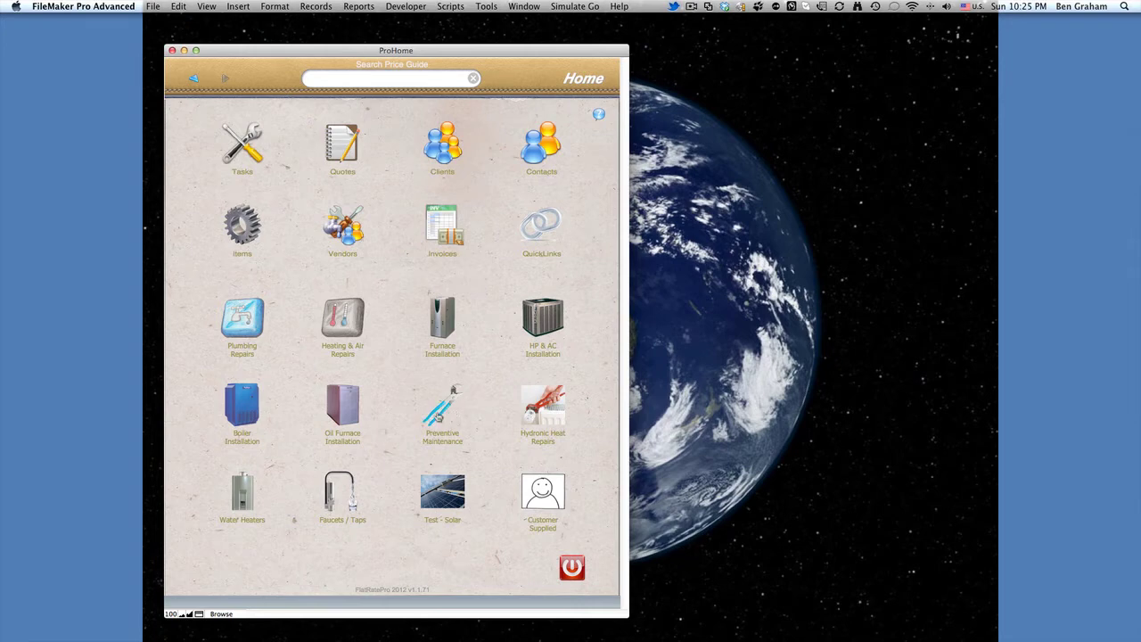
pyautogui.click(440, 410)
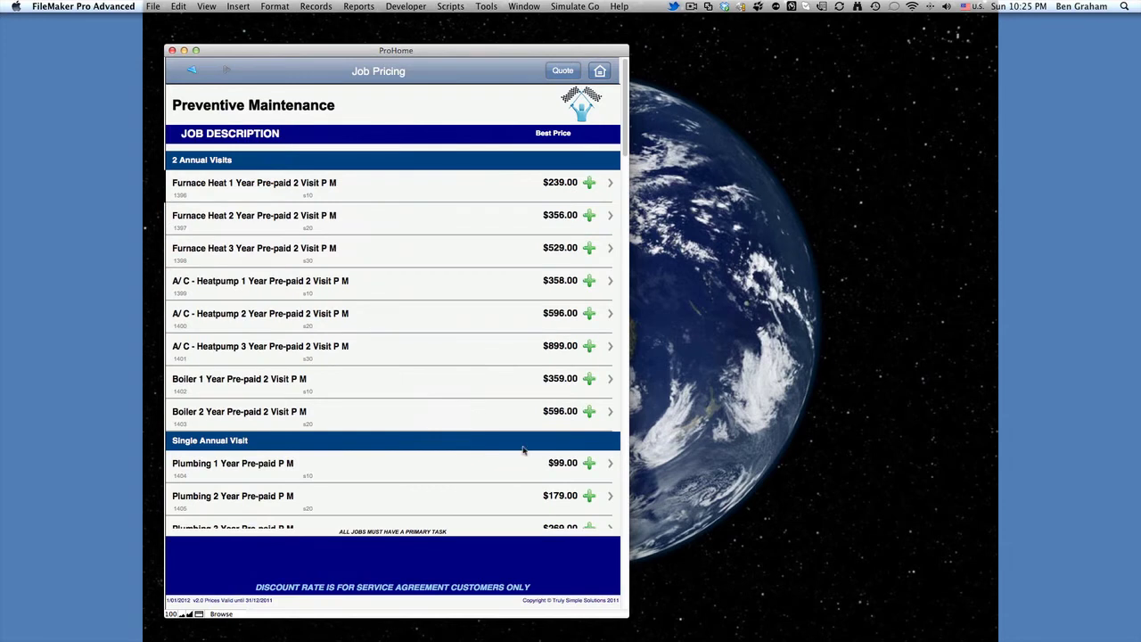
pyautogui.click(589, 465)
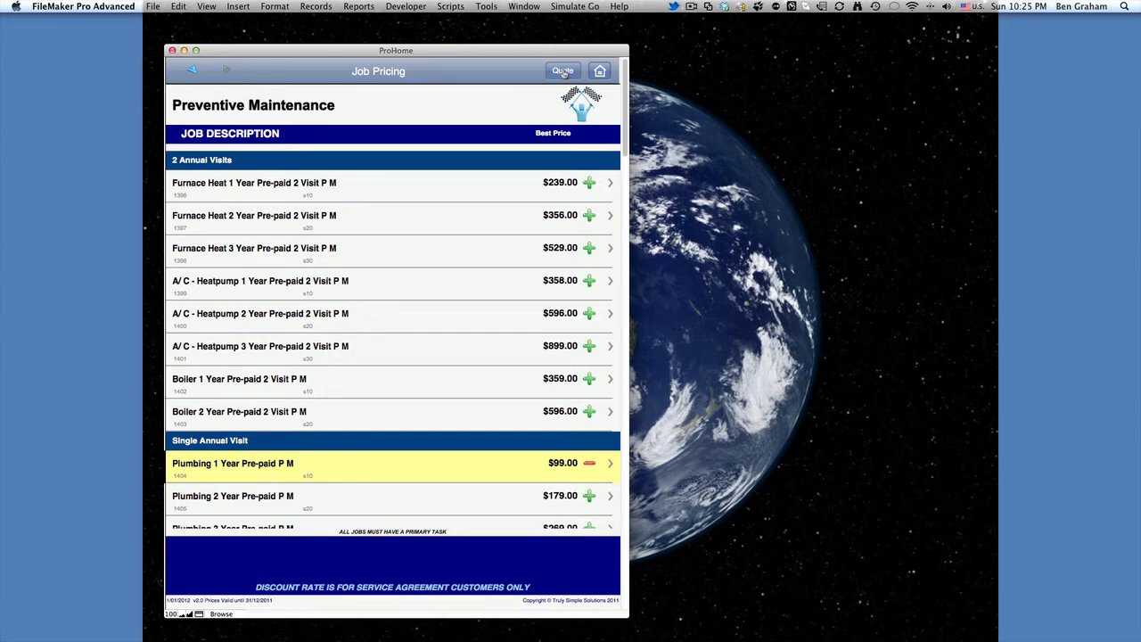
# Open the quote built from the chosen tasks and assign the third listed client to it.
pyautogui.click(563, 72)
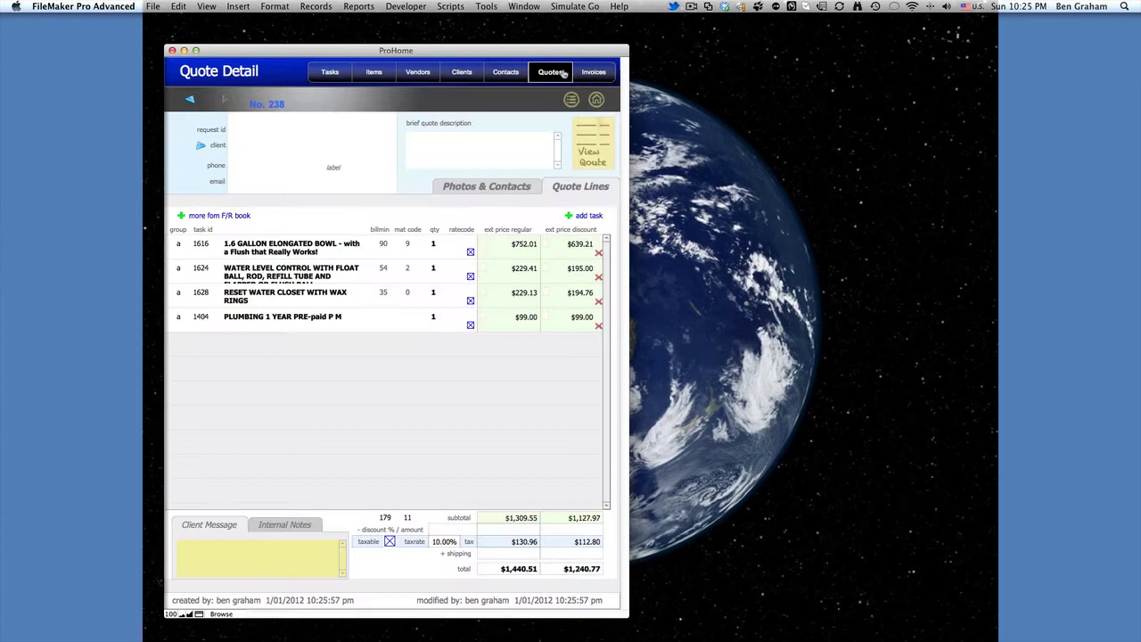
pyautogui.click(255, 145)
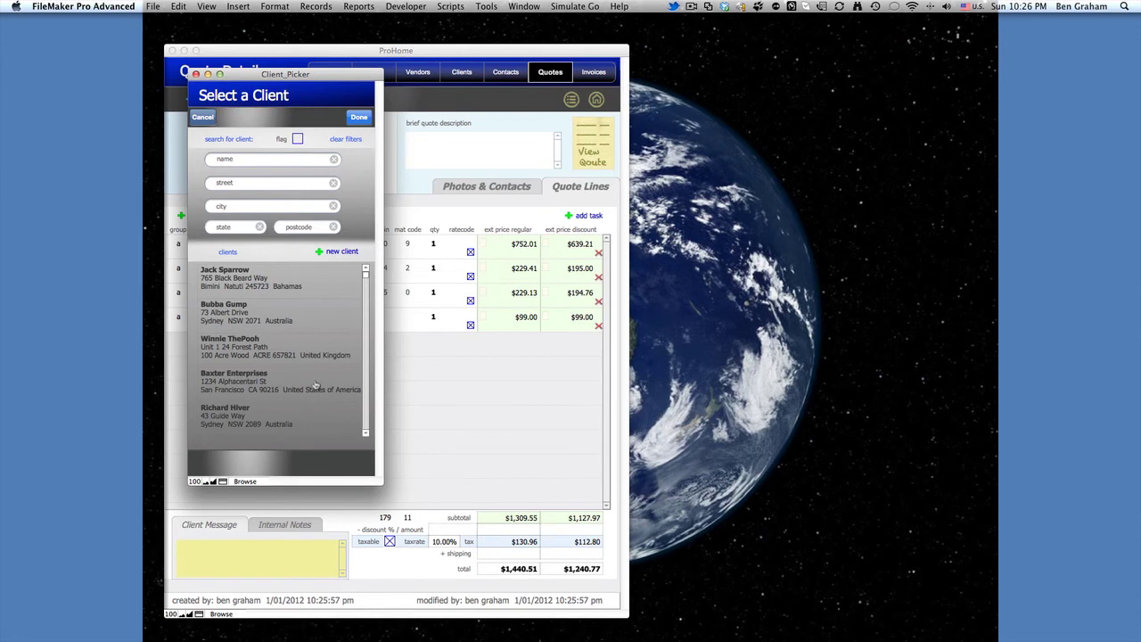
pyautogui.click(281, 346)
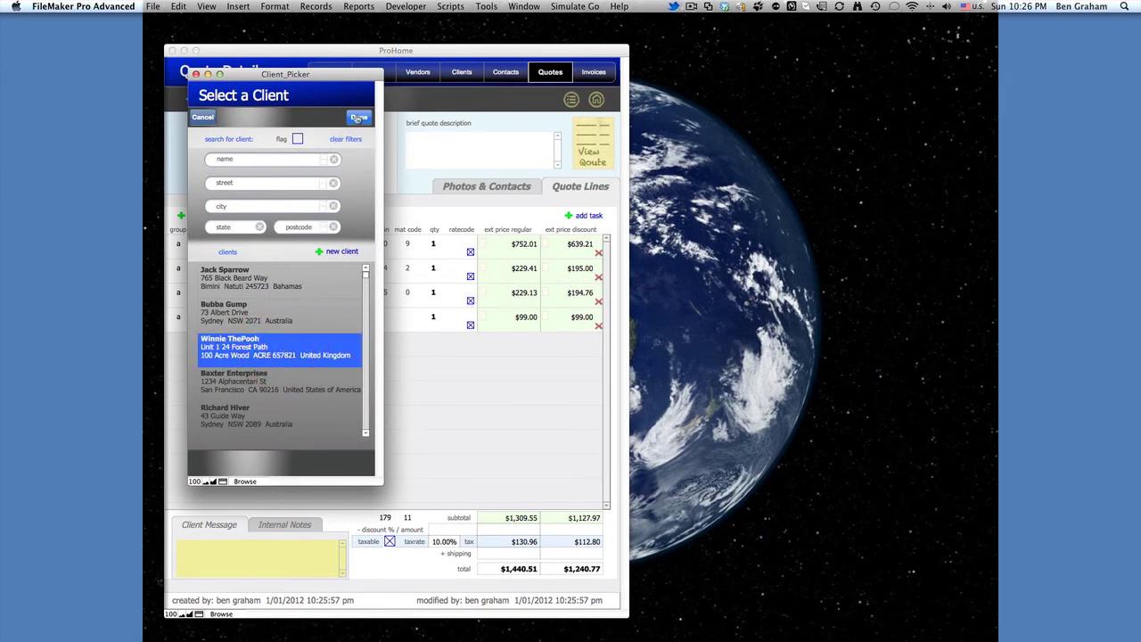
pyautogui.click(357, 117)
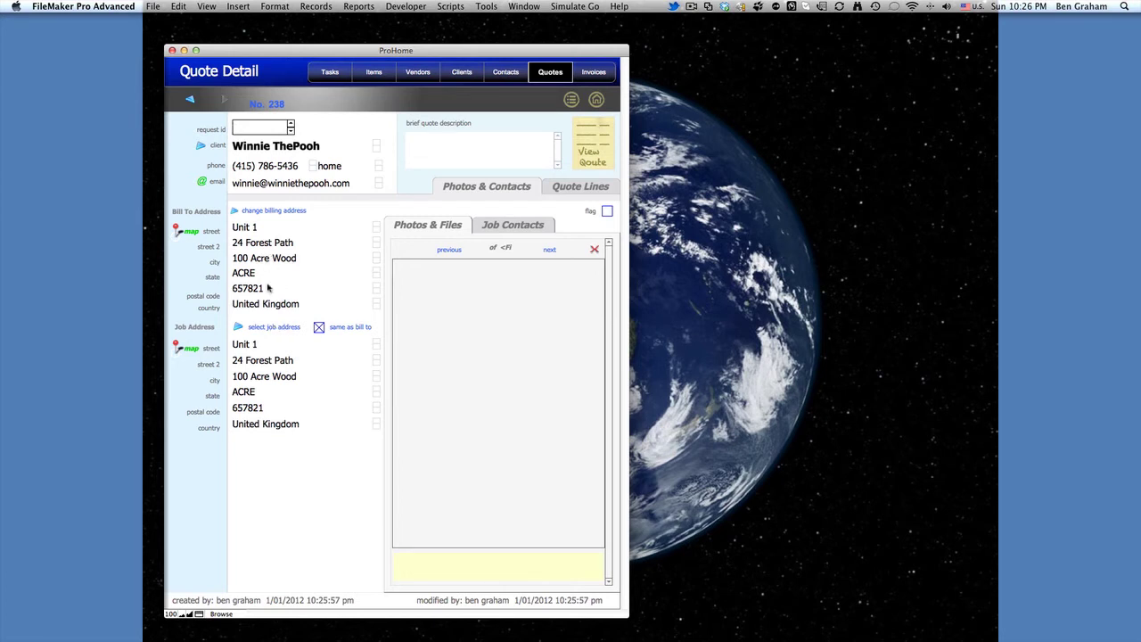
# Set the quote's job address to the client's Southern USA home.
pyautogui.click(270, 326)
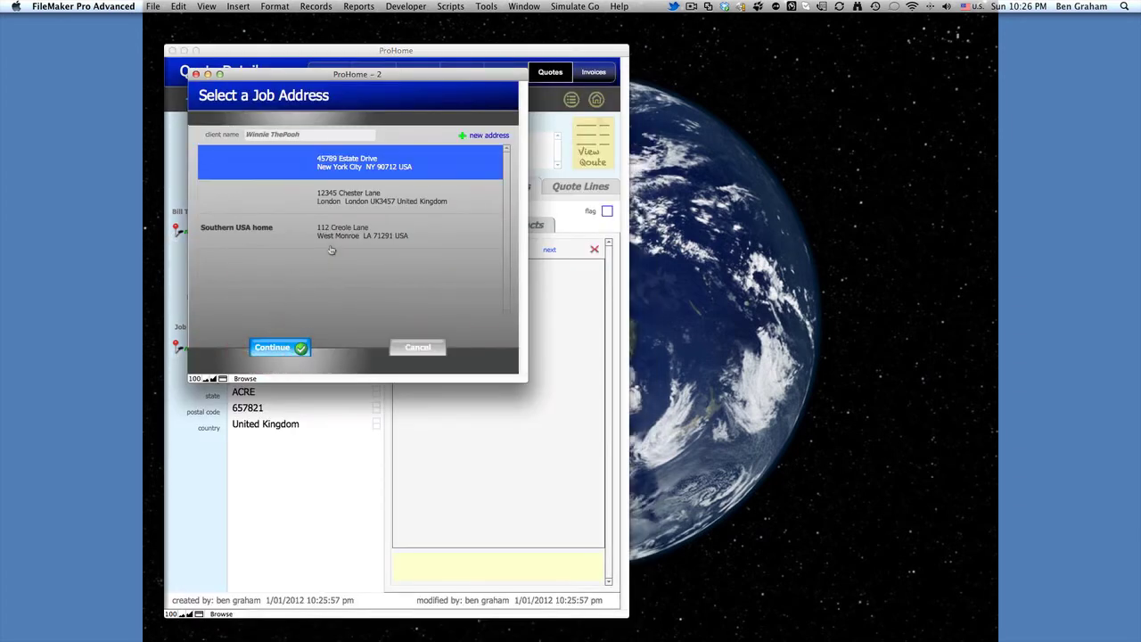
pyautogui.click(328, 229)
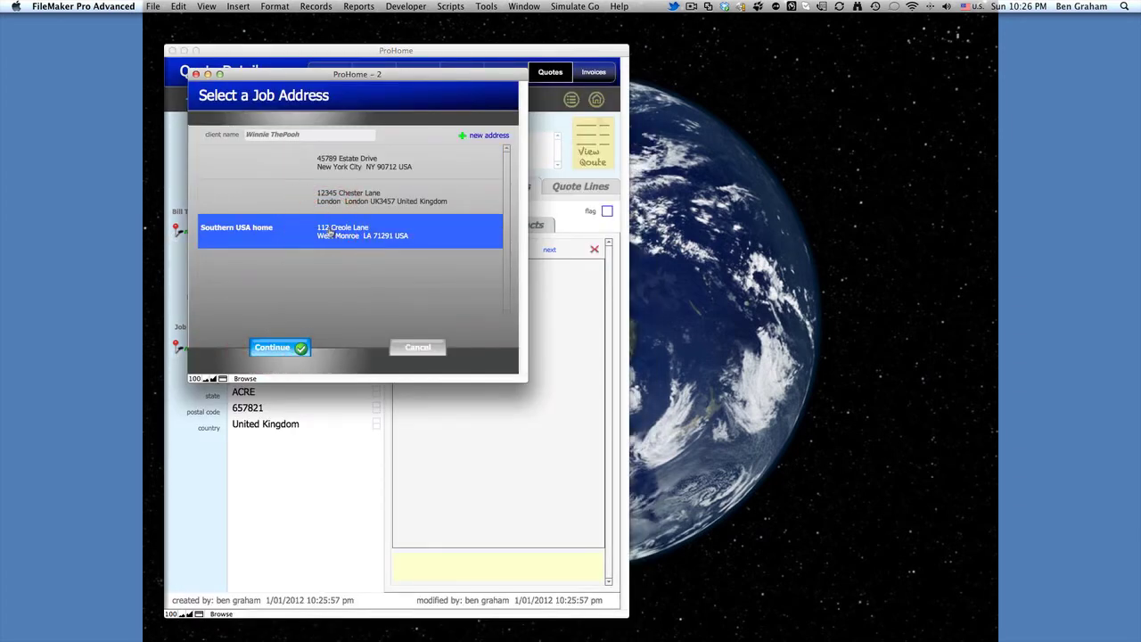
pyautogui.click(277, 347)
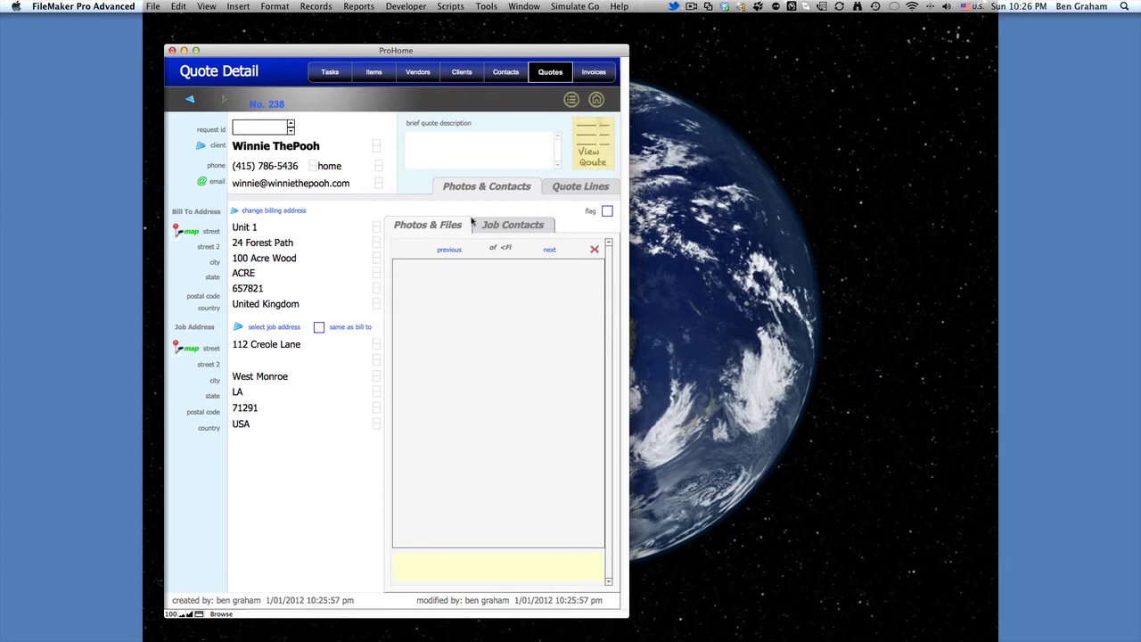
# Review the quote lines and their notepad-style quote view, and return to the quote details.
pyautogui.click(563, 187)
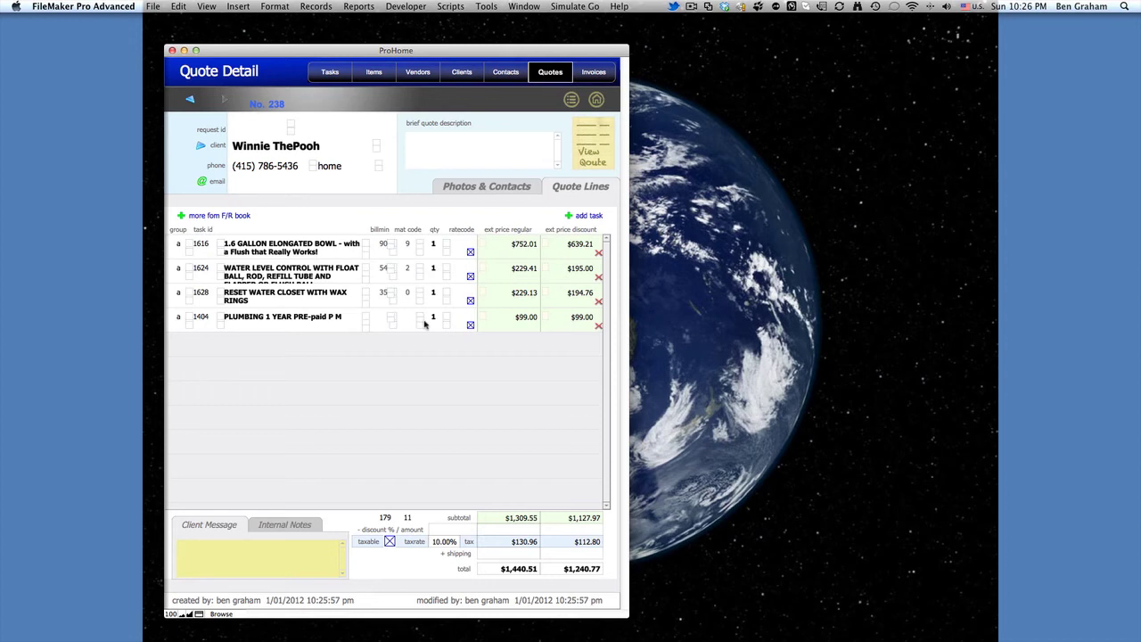
pyautogui.click(604, 161)
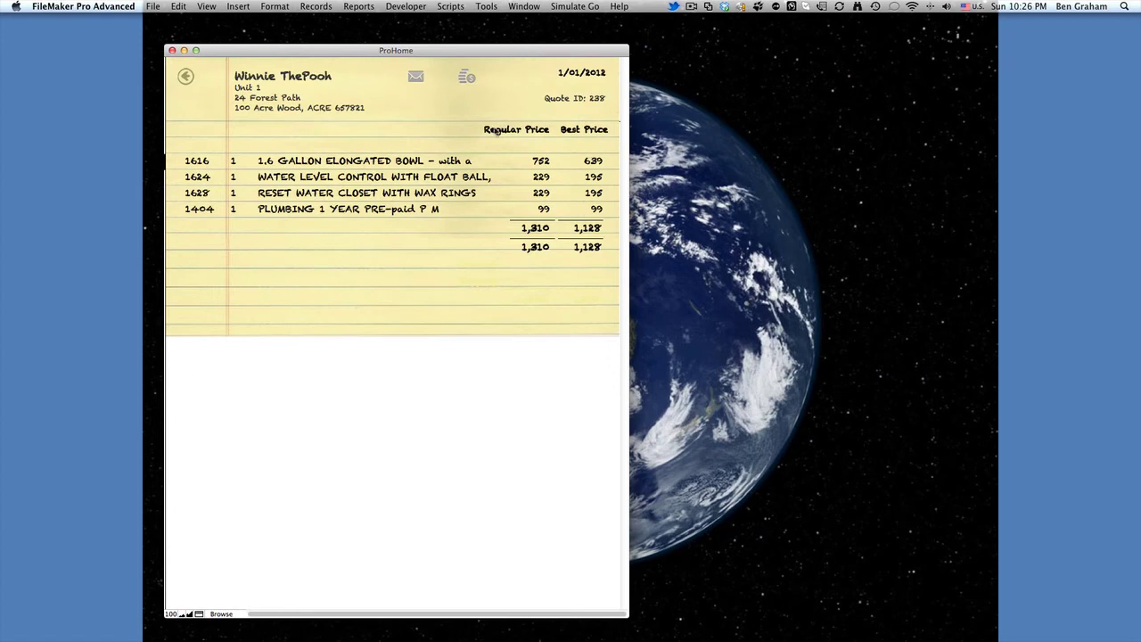
pyautogui.click(186, 77)
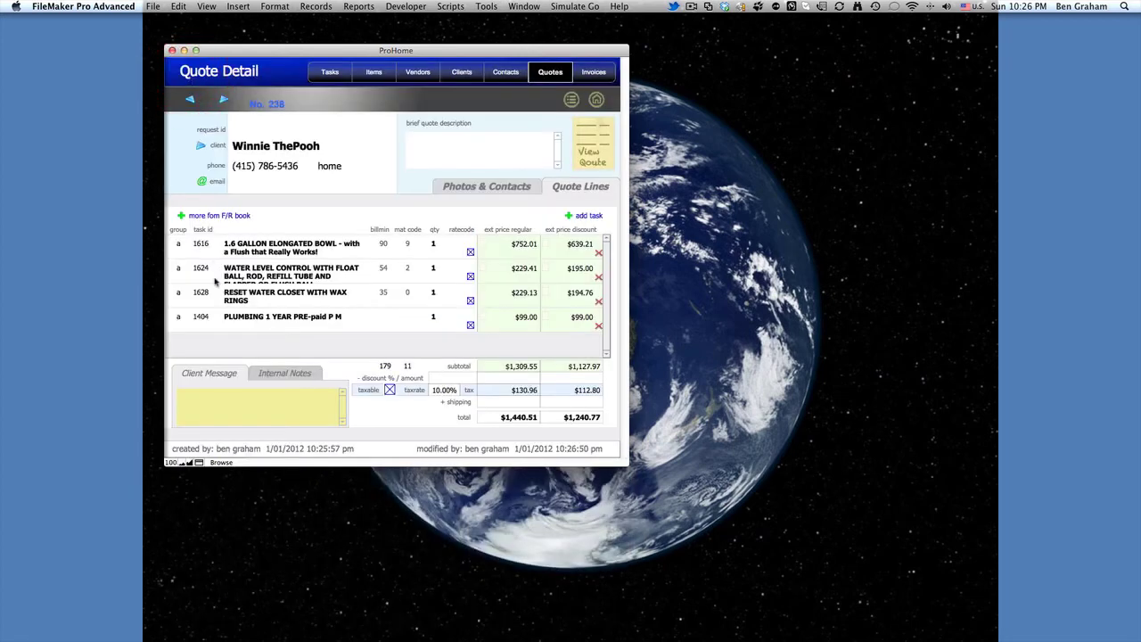
# Put the Reset Water Closet With Wax Rings line in group b and display the regrouped quote view.
pyautogui.click(180, 295)
pyautogui.write('b')
pyautogui.click(588, 138)
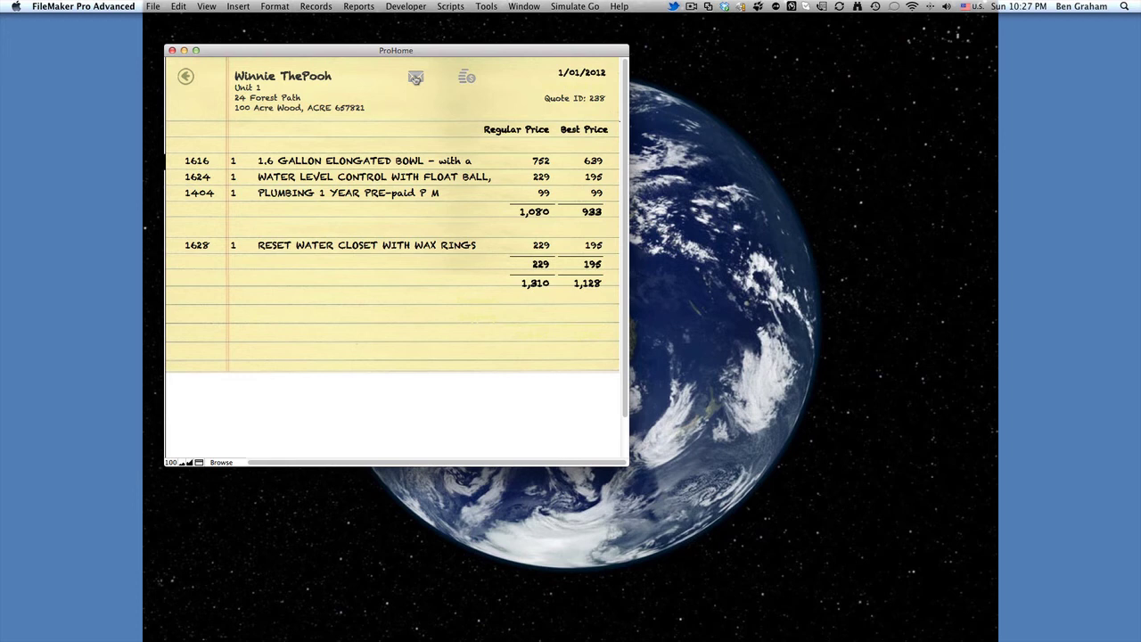
# Start an e-mail of the quote to the client.
pyautogui.click(415, 78)
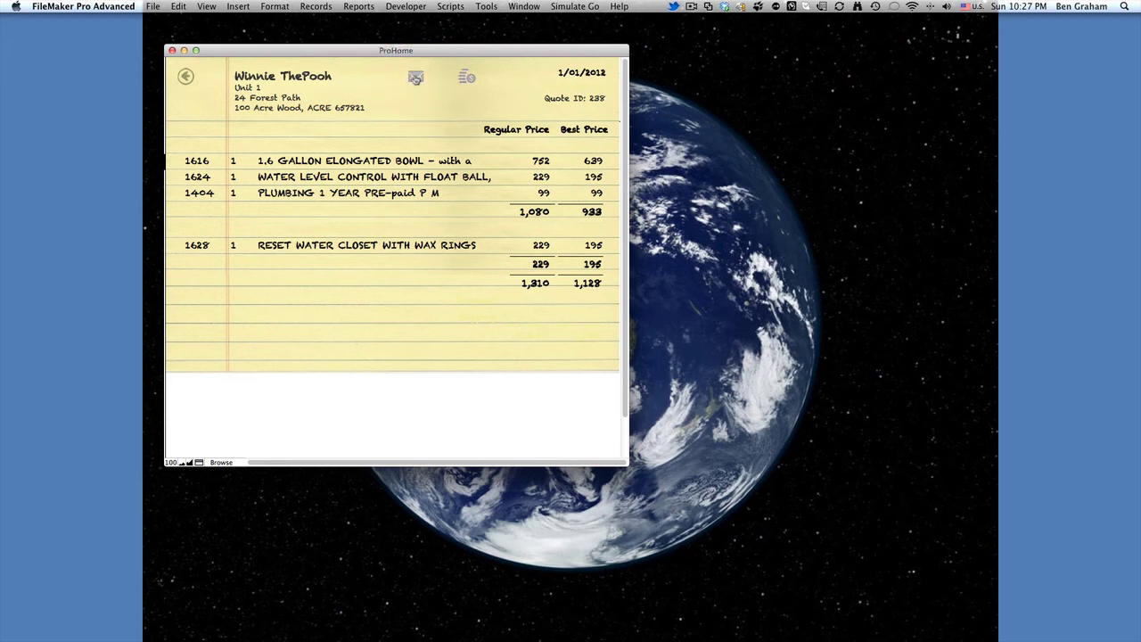